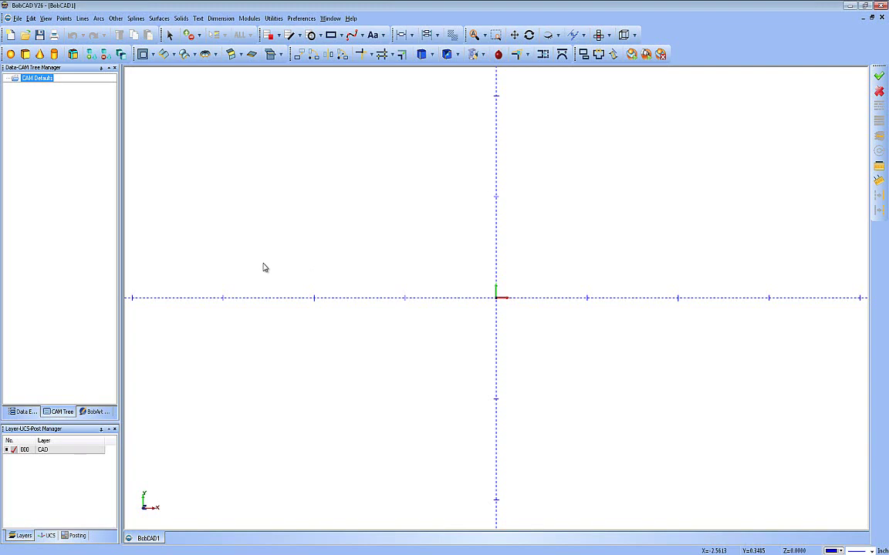
Open the Tool Pattern Program from the CAM Defaults context menu in the CAM Tree
right_click(38, 83)
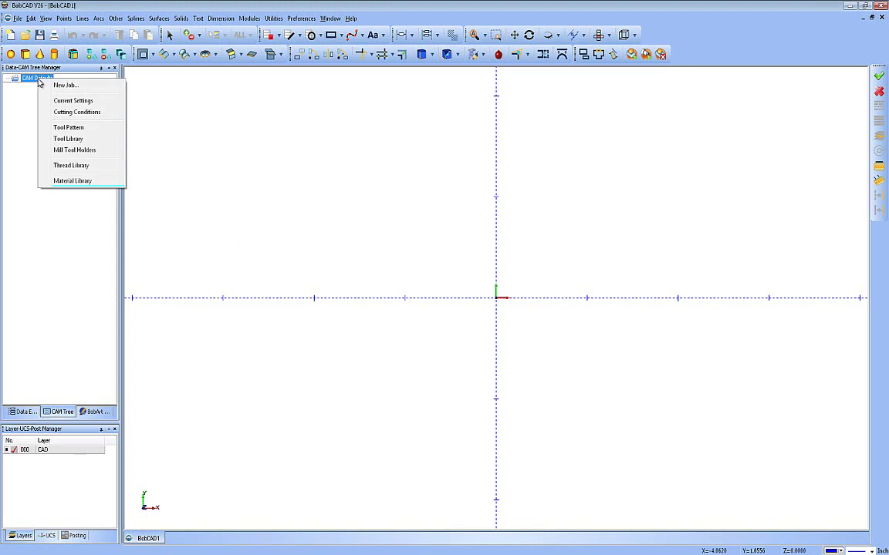
left_click(91, 128)
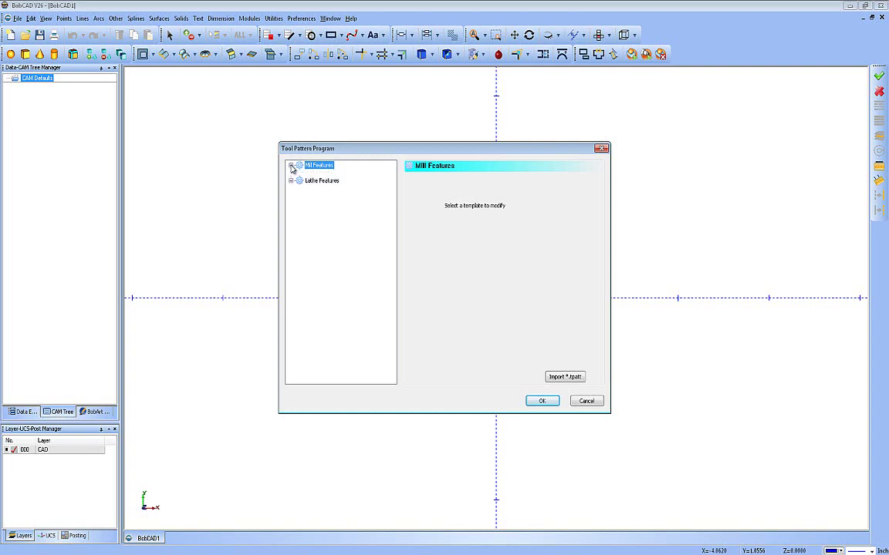
Expand the Mill Features and Lathe Features nodes to list their template categories
left_click(291, 165)
left_click(291, 256)
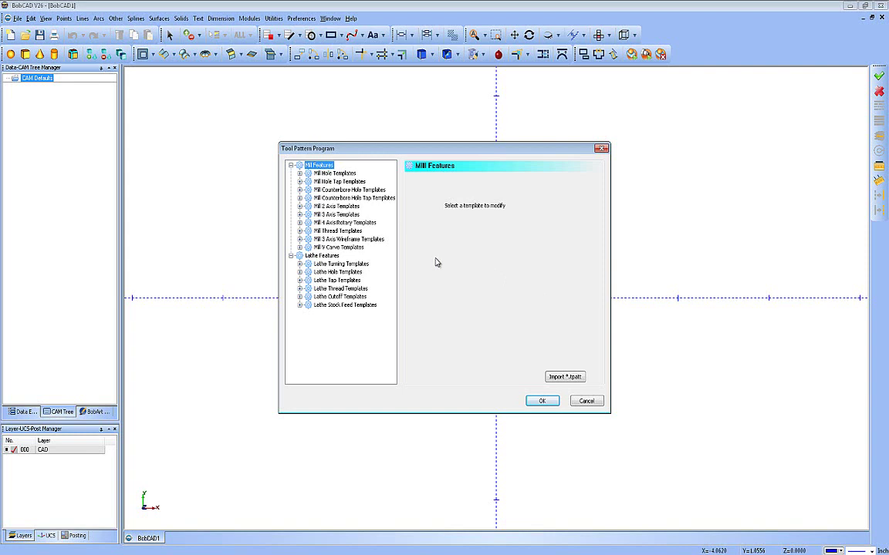
Expand Mill Hole and Mill 2 Axis Templates and show Profiling's Profile Rough and Profile Finish
left_click(299, 173)
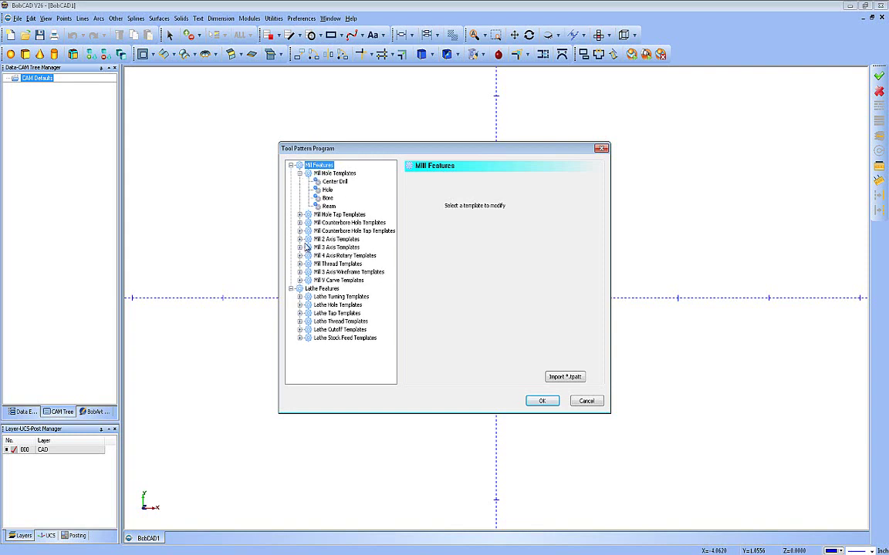
left_click(300, 240)
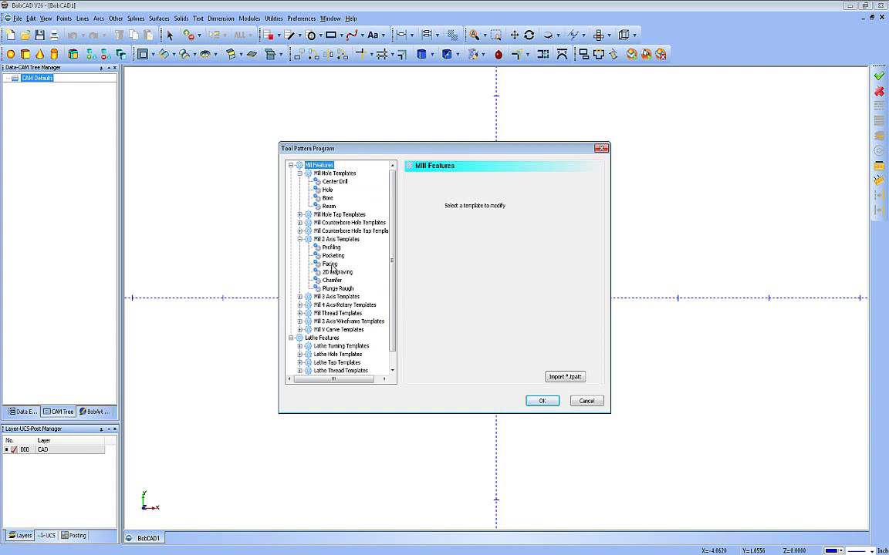
left_click(331, 248)
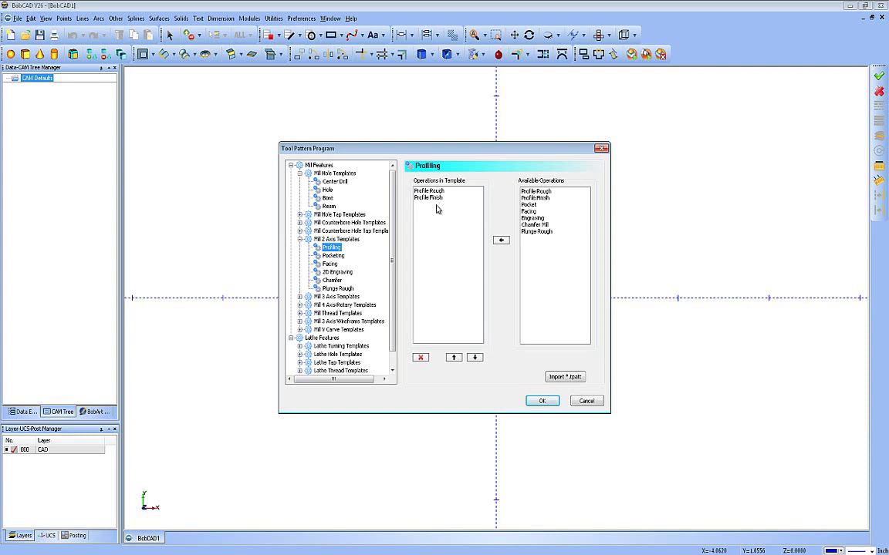
left_click(530, 199)
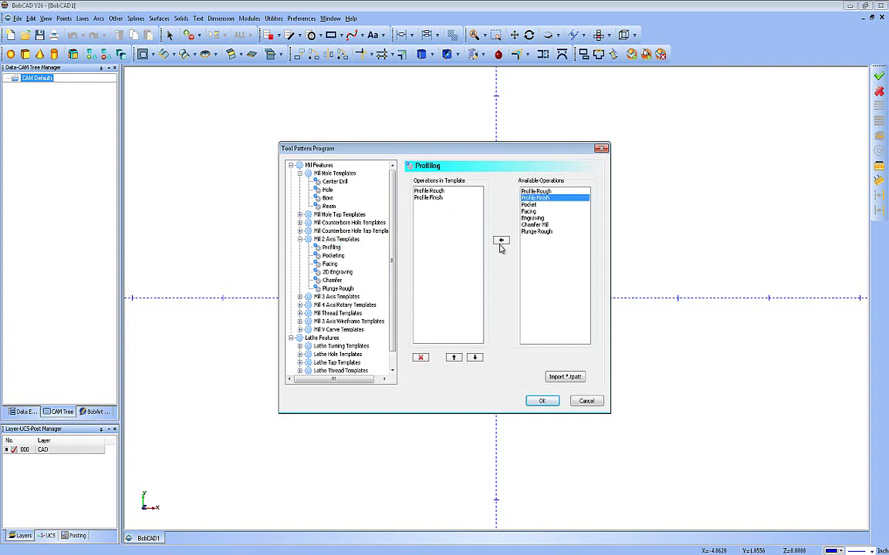
left_click(501, 240)
left_click(433, 205)
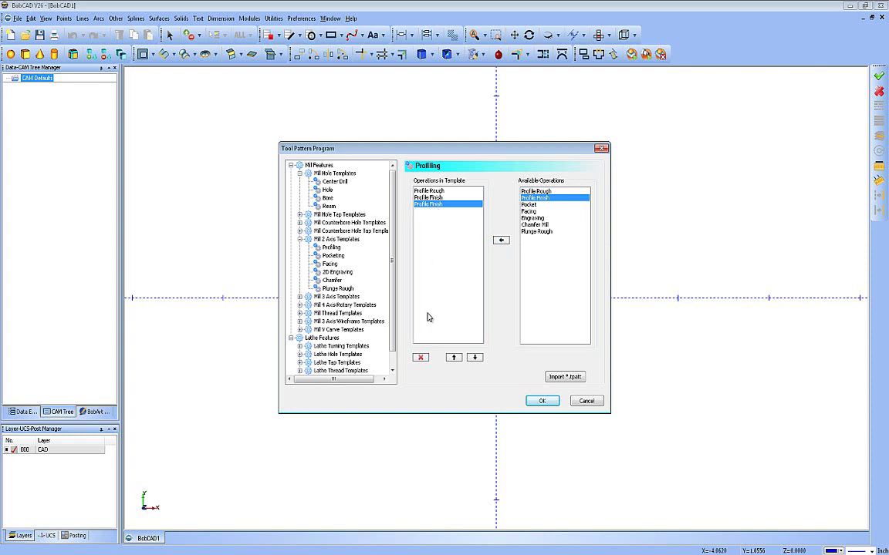
left_click(420, 358)
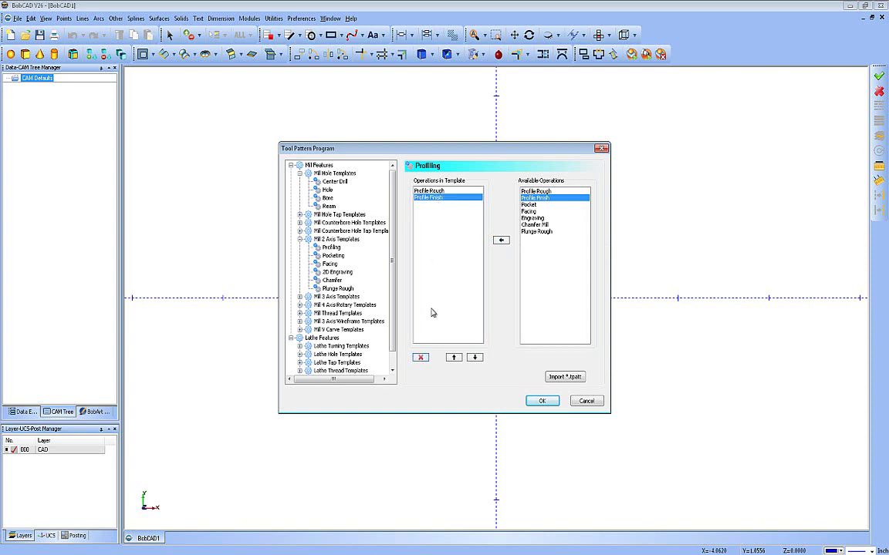
In the Pocketing template, delete Profile Finish and re-add it after Pocket from Available Operations
left_click(334, 256)
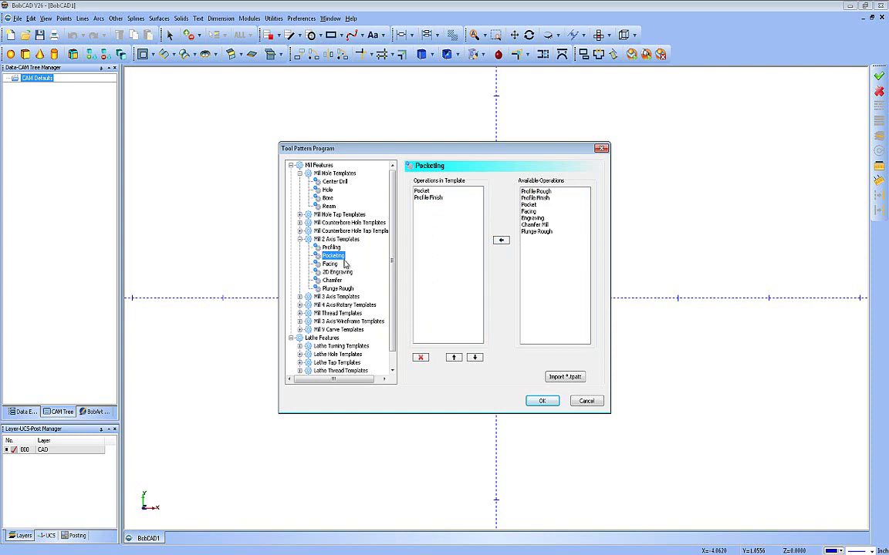
left_click(423, 193)
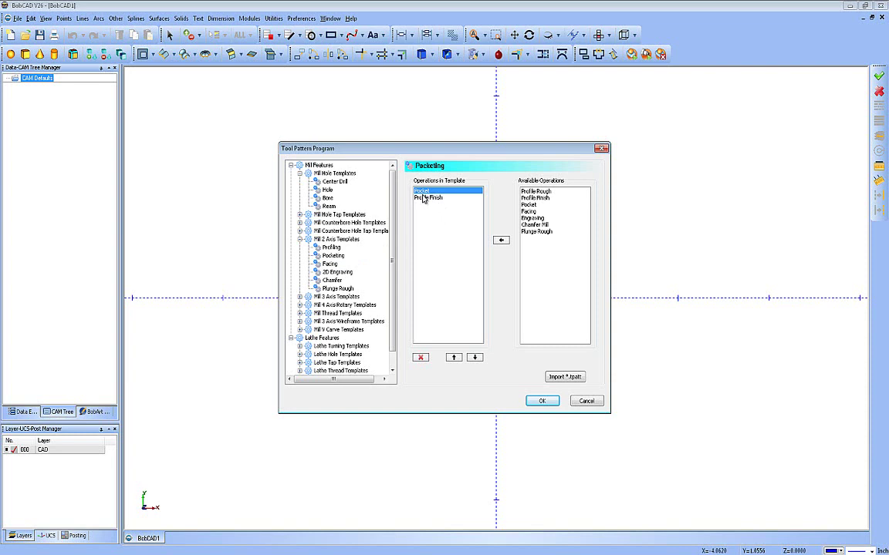
left_click(429, 200)
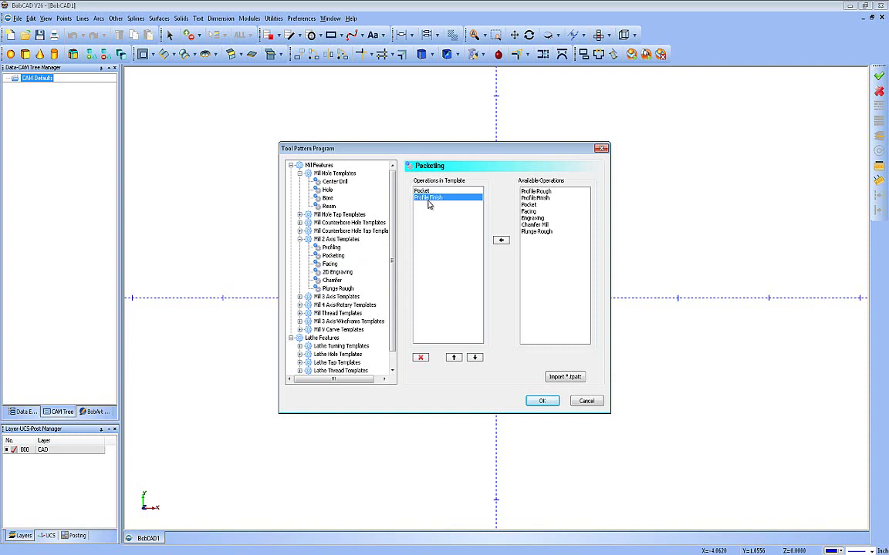
left_click(421, 357)
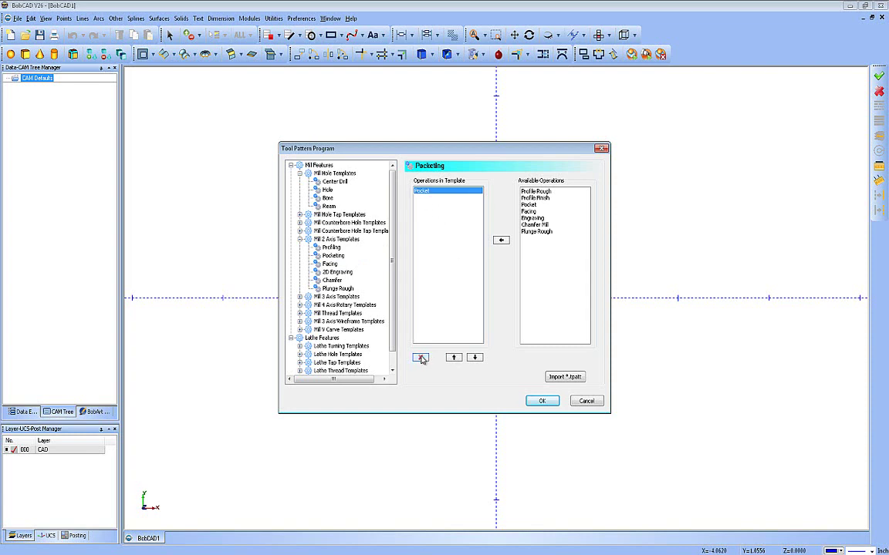
left_click(537, 199)
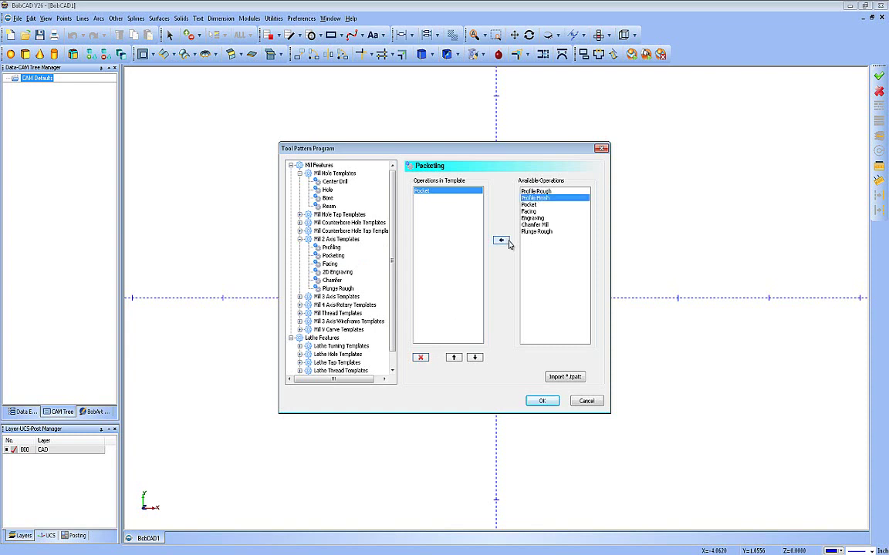
left_click(502, 240)
In the Hole template, replace Chamfer Drill with Chamfer Mill, adding then removing an extra Drill
left_click(327, 190)
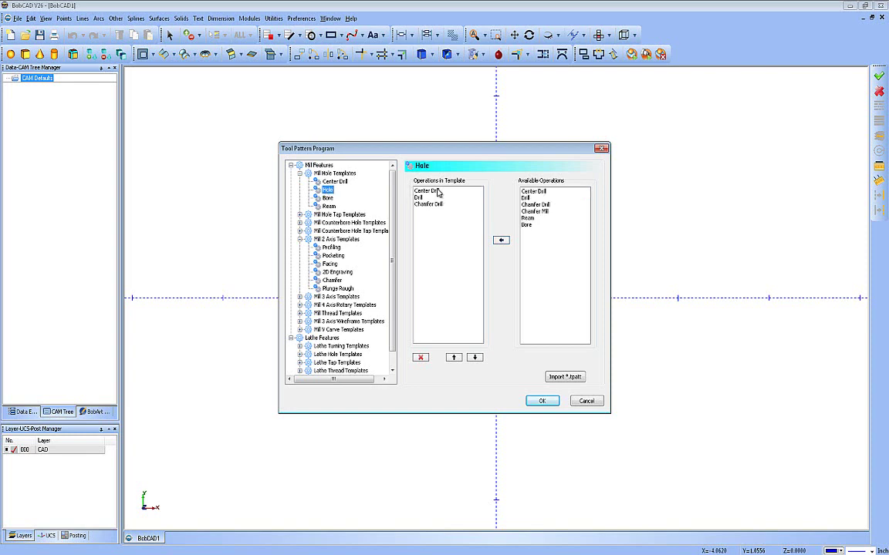
left_click_drag(438, 193, 433, 206)
left_click(432, 204)
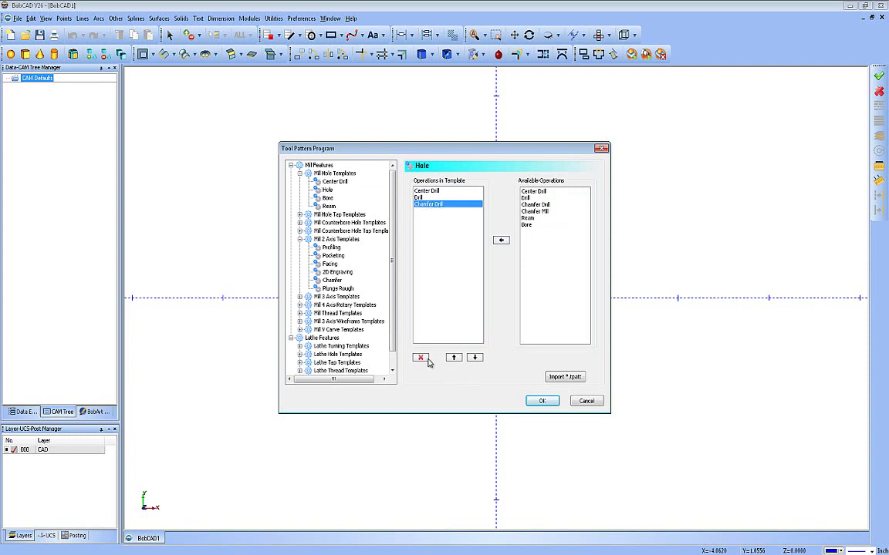
left_click(420, 358)
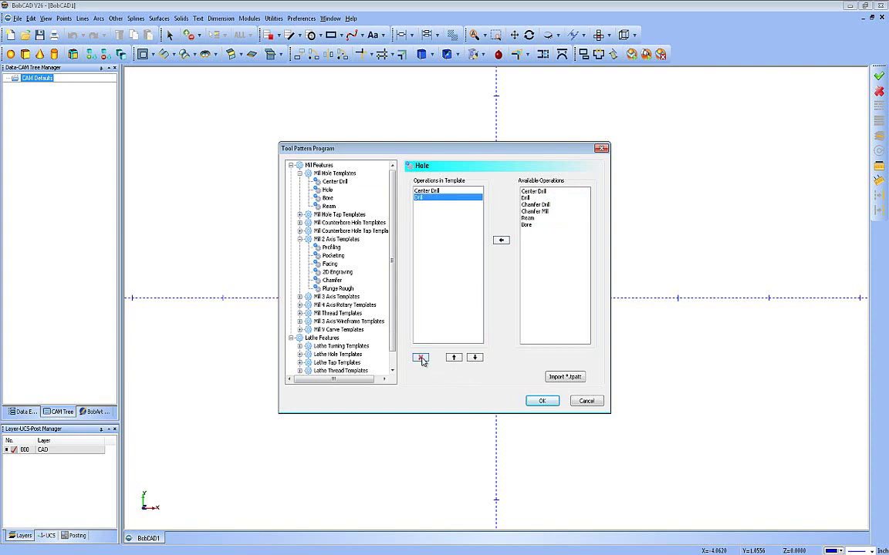
left_click(535, 210)
left_click(501, 241)
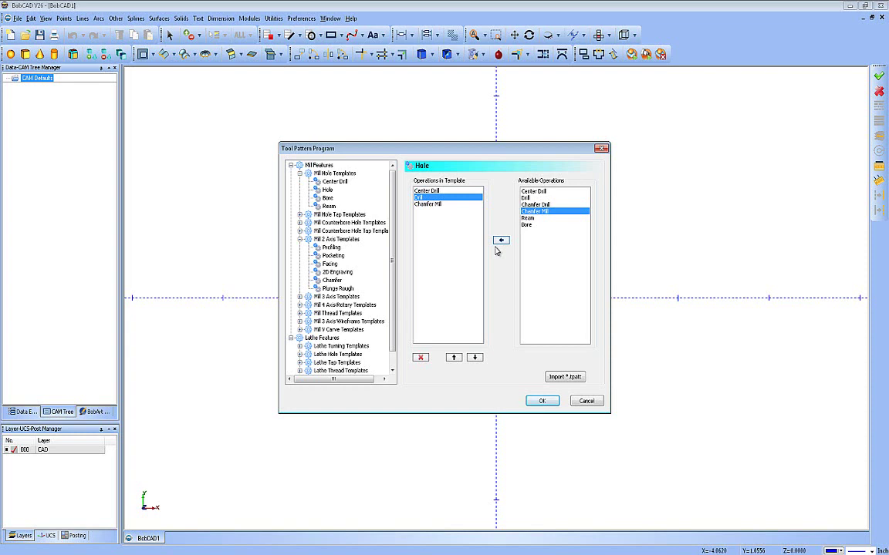
left_click(525, 198)
left_click(501, 240)
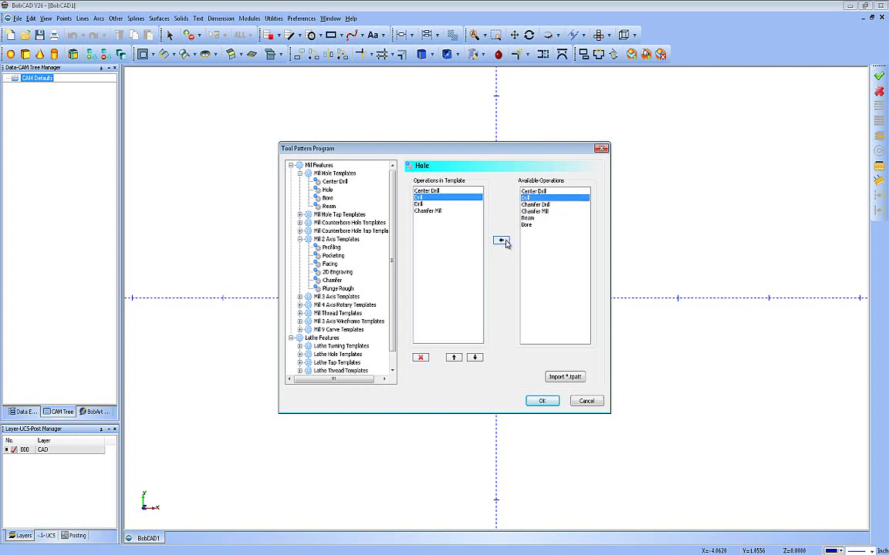
left_click(419, 356)
Expand Mill 3 Axis Templates and browse each template from Z Level Rough through Strategy 4
left_click(300, 297)
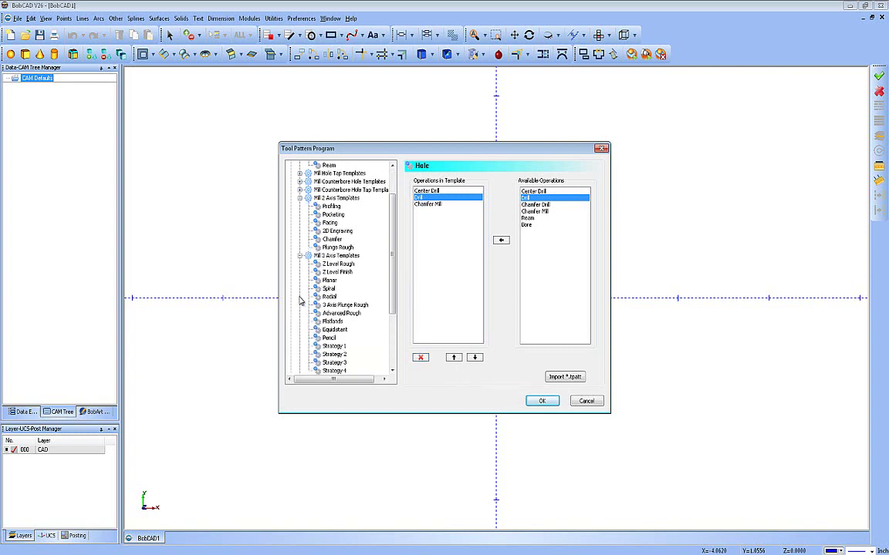
left_click(338, 264)
left_click(335, 272)
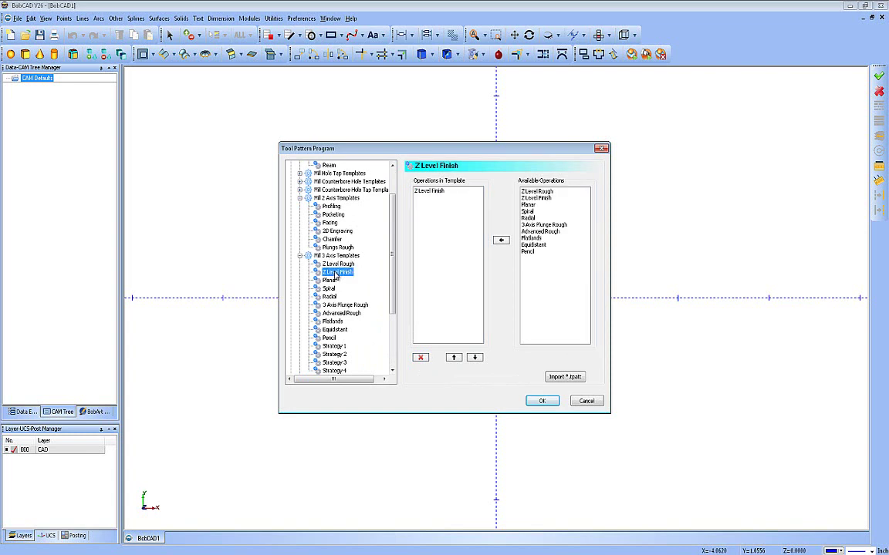
left_click(330, 280)
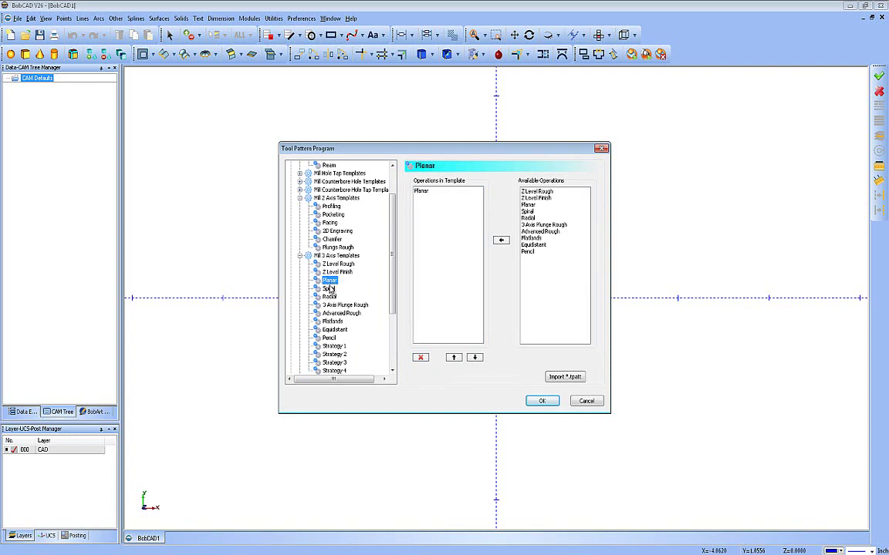
left_click(329, 288)
left_click(330, 296)
left_click(333, 304)
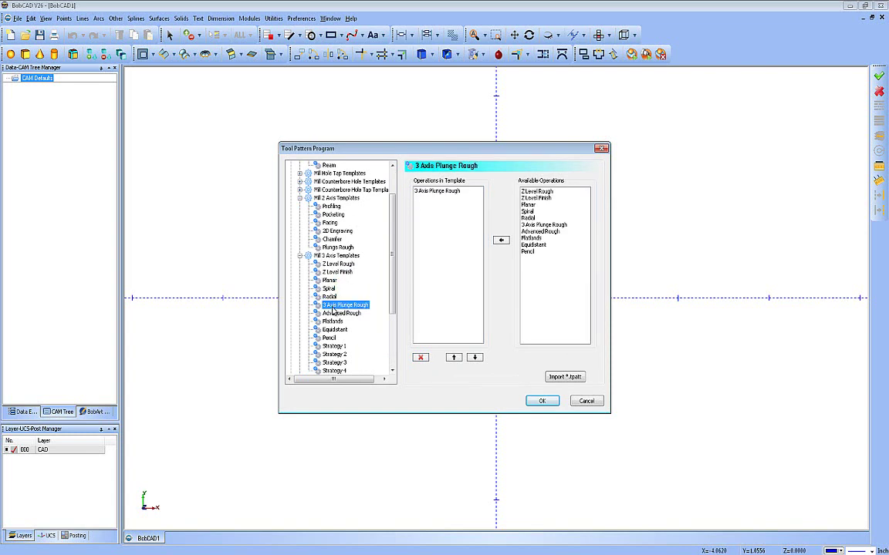
scroll(333, 309, "down", 1)
left_click(334, 321)
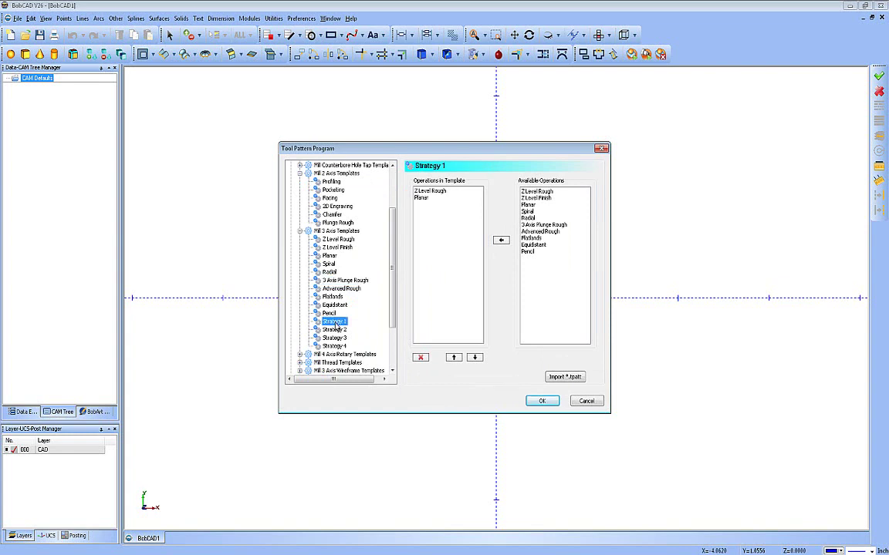
left_click(334, 329)
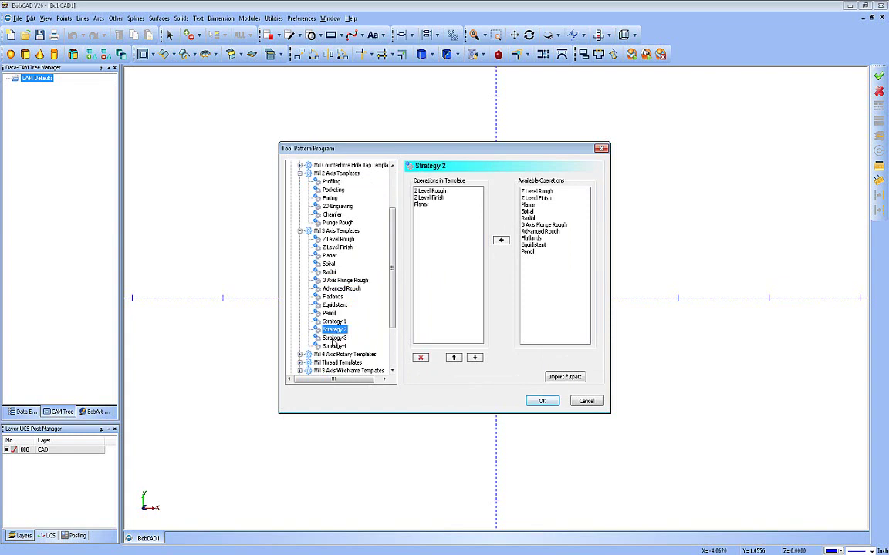
left_click(334, 338)
left_click(333, 347)
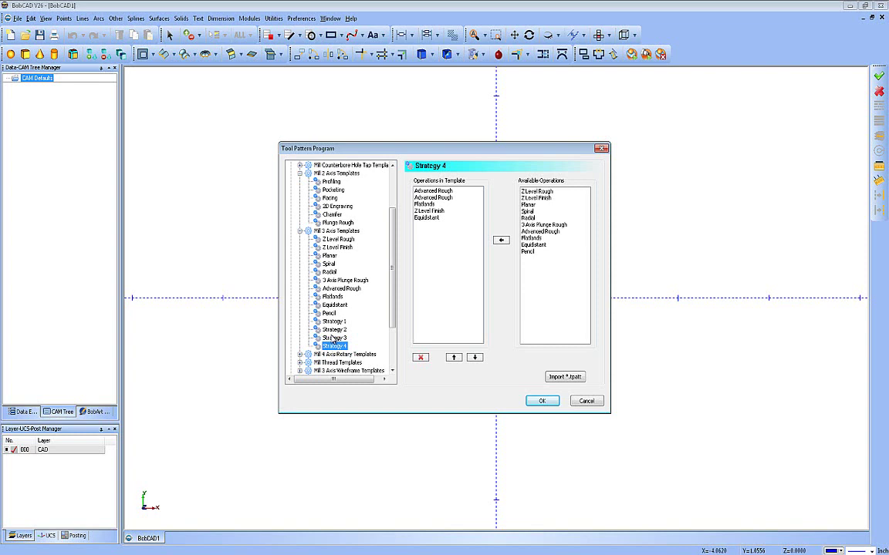
Compare the Strategy 1 to Strategy 4 operation lists again, finishing on Strategy 4
left_click(337, 321)
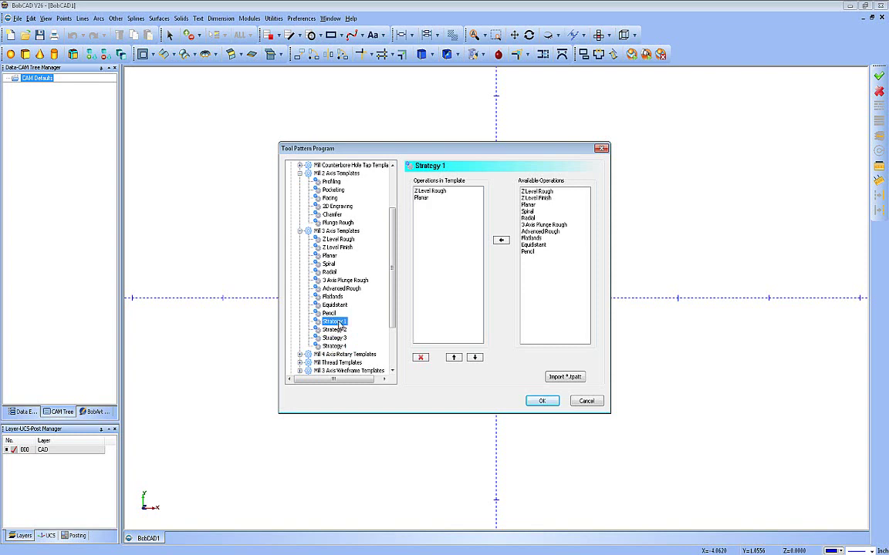
left_click(341, 330)
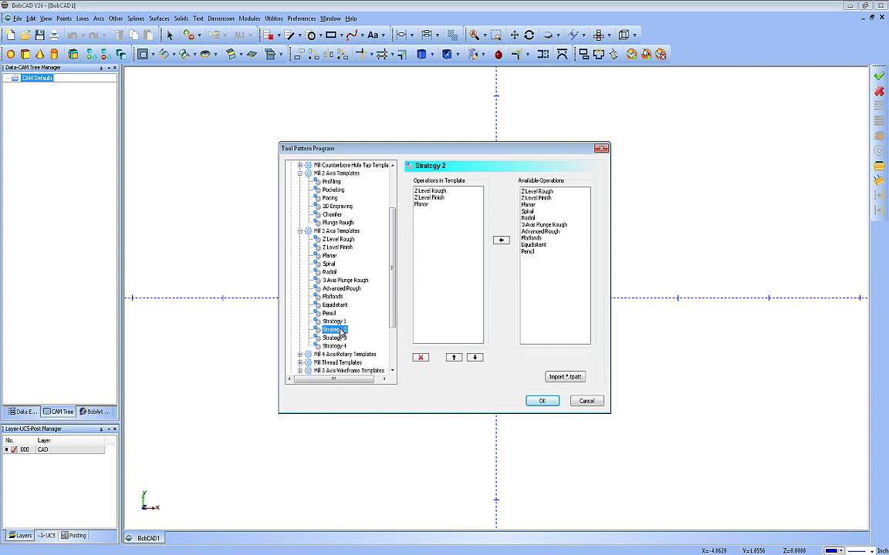
left_click(337, 337)
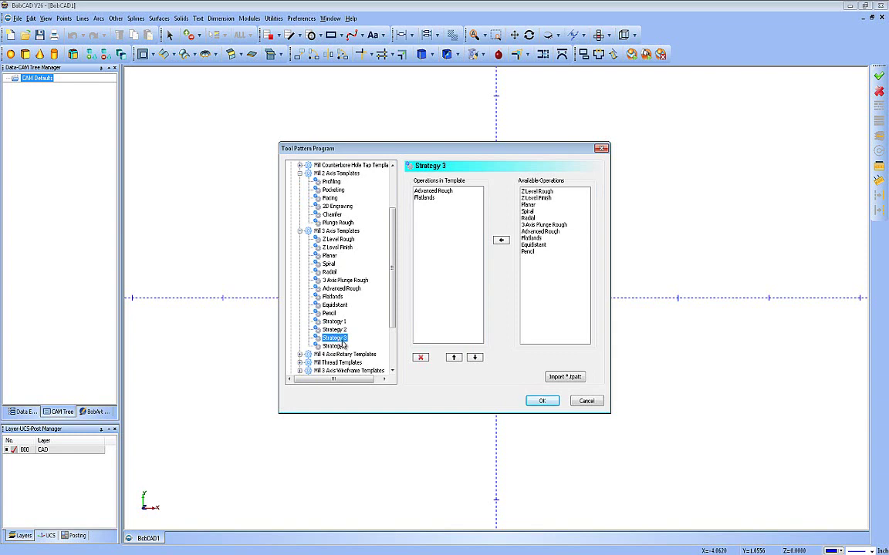
left_click(337, 347)
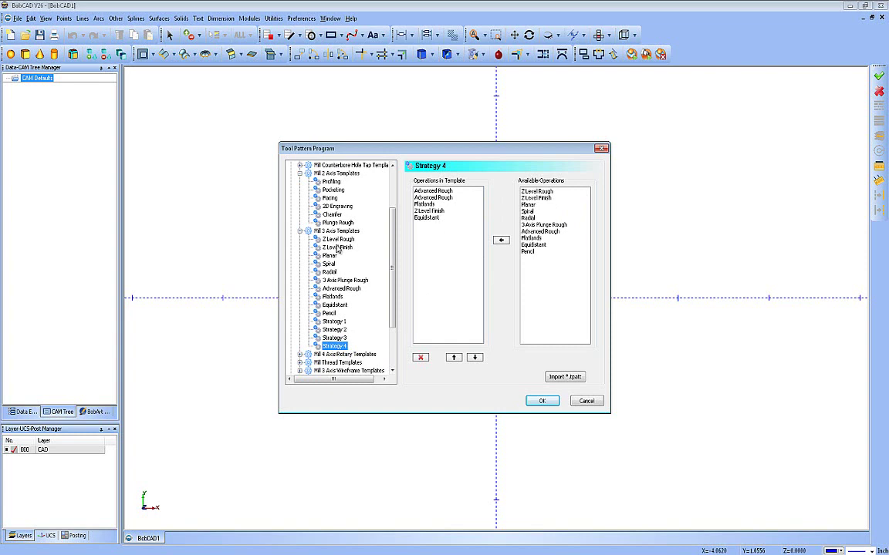
left_click(334, 321)
left_click(334, 330)
left_click(334, 337)
left_click(336, 344)
Expand Lathe Turning Templates and display the Face Rough template with its Face Rough operation
left_click_drag(391, 319, 391, 355)
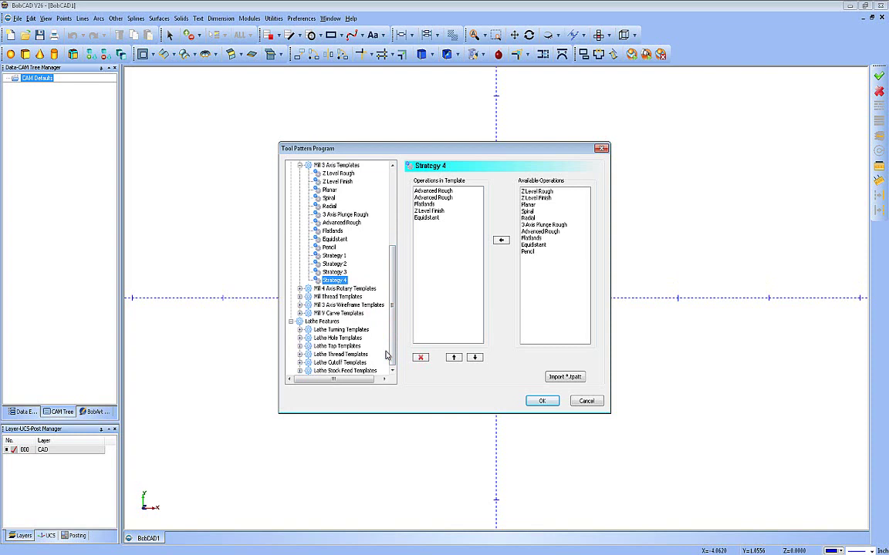
left_click(300, 331)
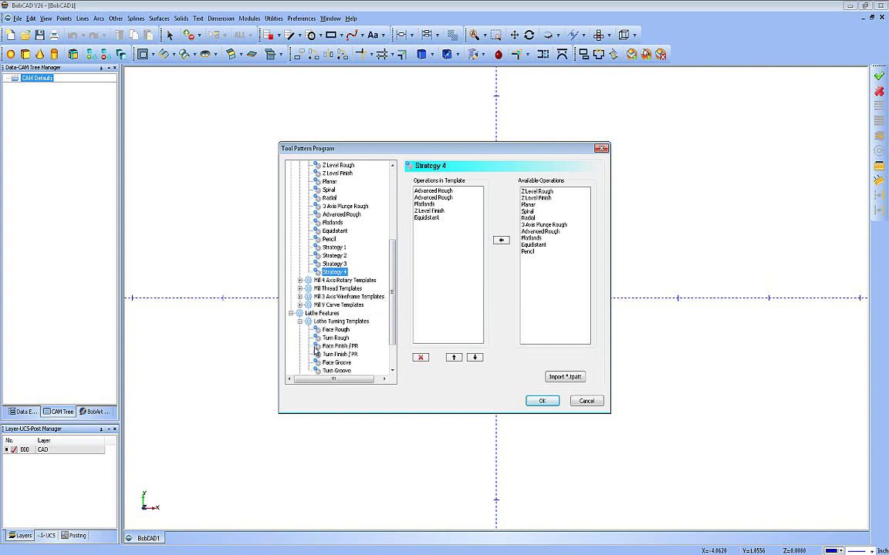
scroll(300, 324, "down", 2)
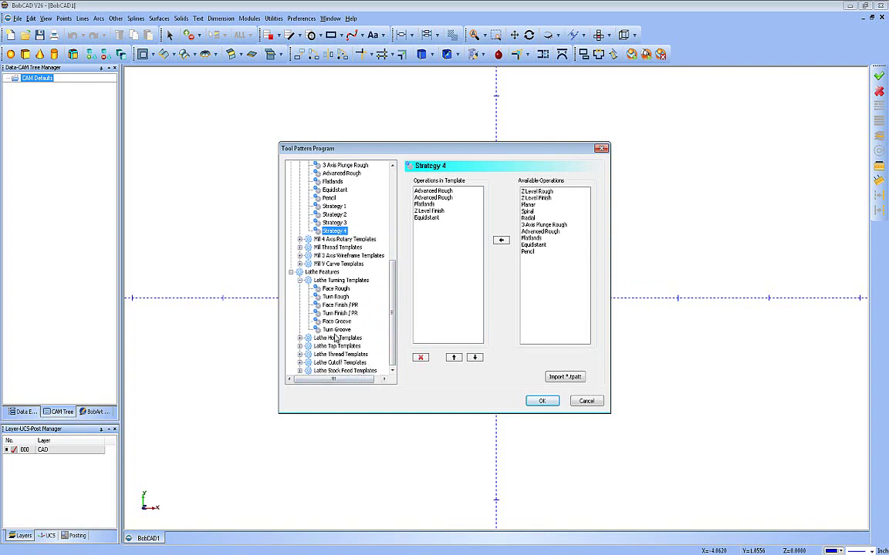
left_click(335, 288)
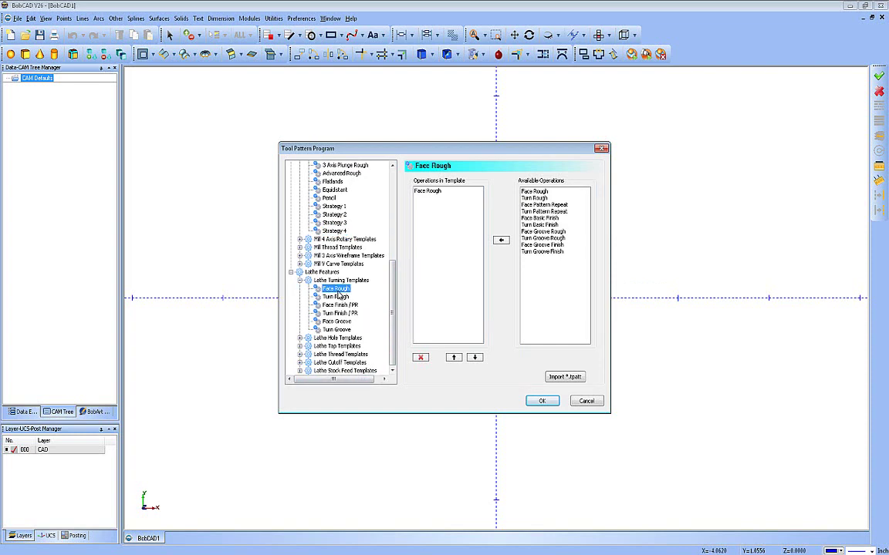
In the Lathe Hole template, move Lathe Center Drill after Lathe Drill by deleting and re-adding it
left_click(299, 338)
scroll(392, 322, "down", 2)
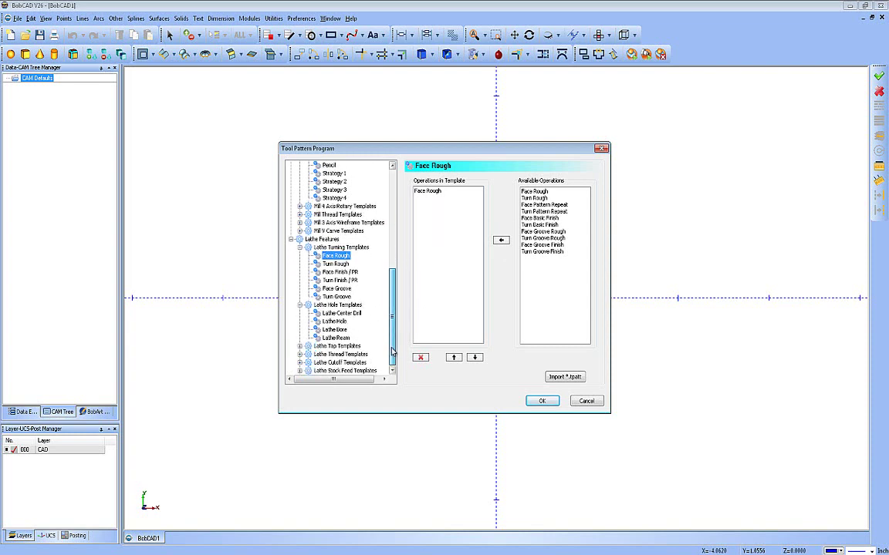
left_click(334, 321)
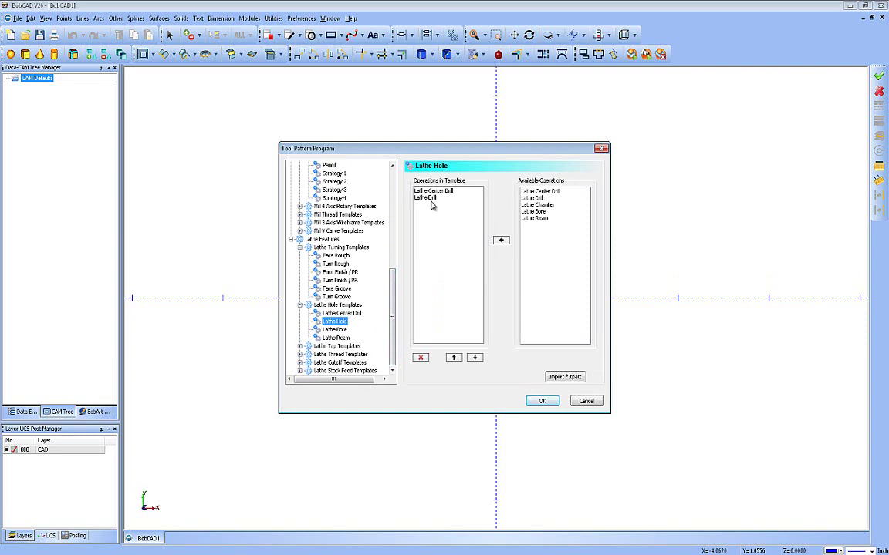
left_click(433, 191)
left_click(421, 358)
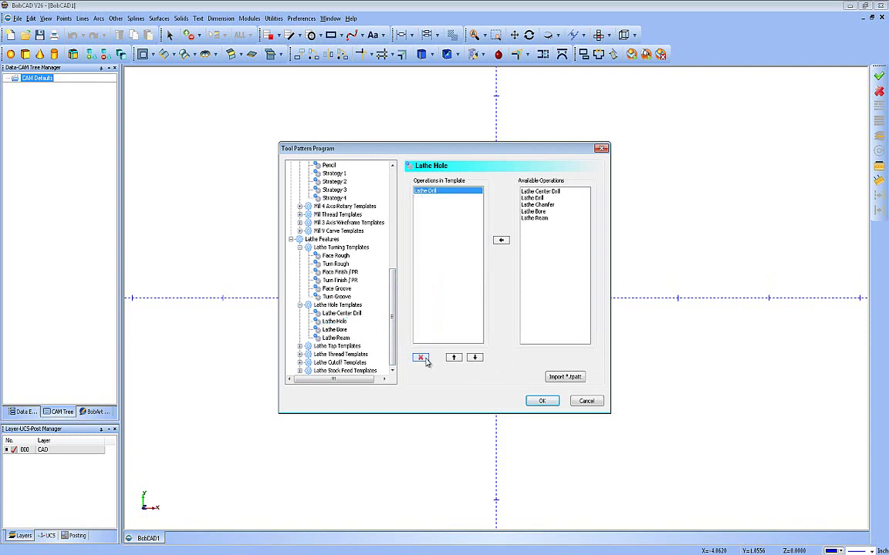
left_click(540, 191)
left_click(501, 242)
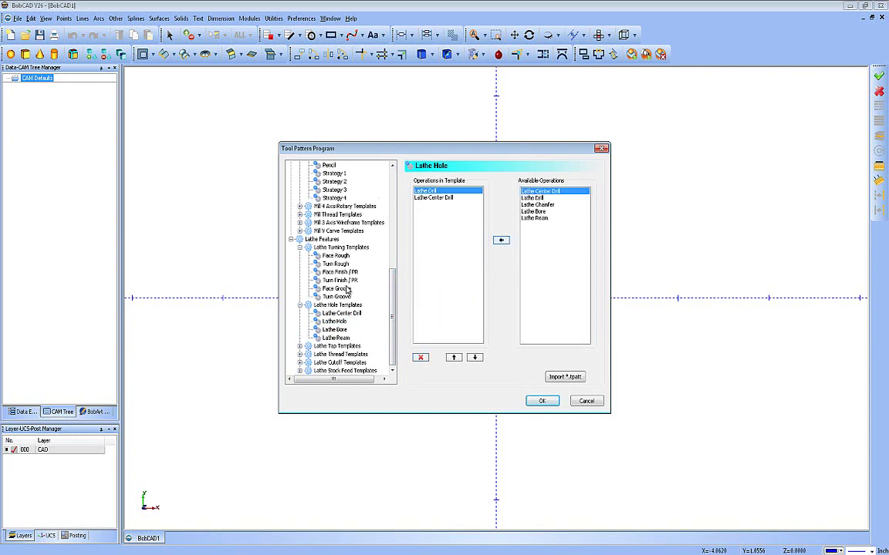
Choose Import *.tpatt to load a saved tool pattern file
left_click_drag(392, 288, 399, 226)
scroll(399, 226, "up", 2)
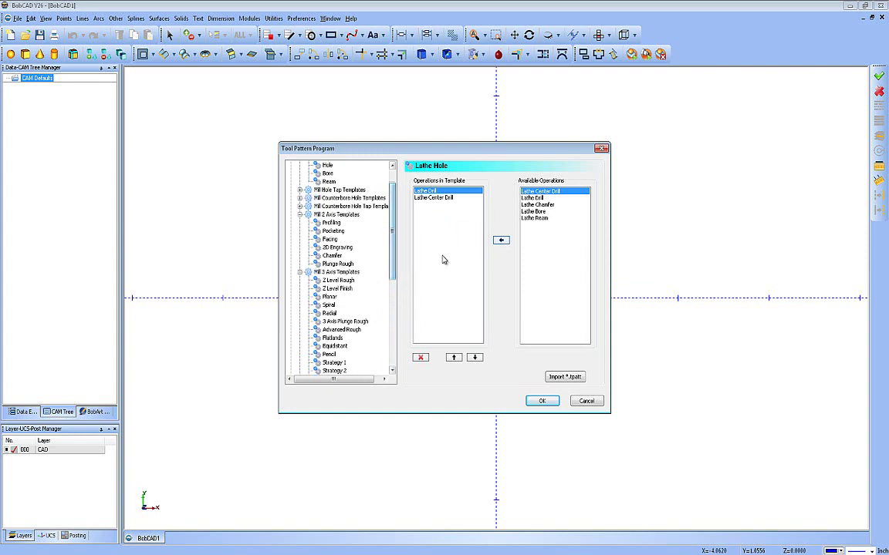
left_click(545, 381)
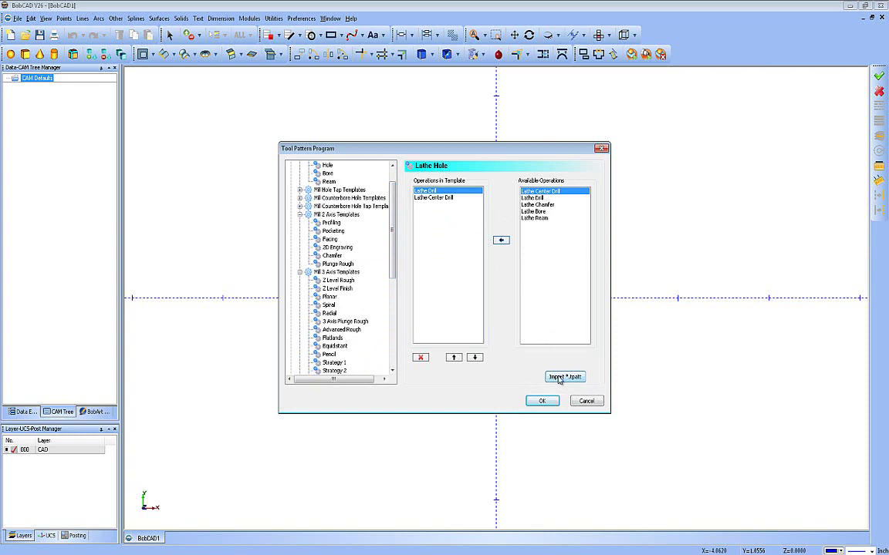